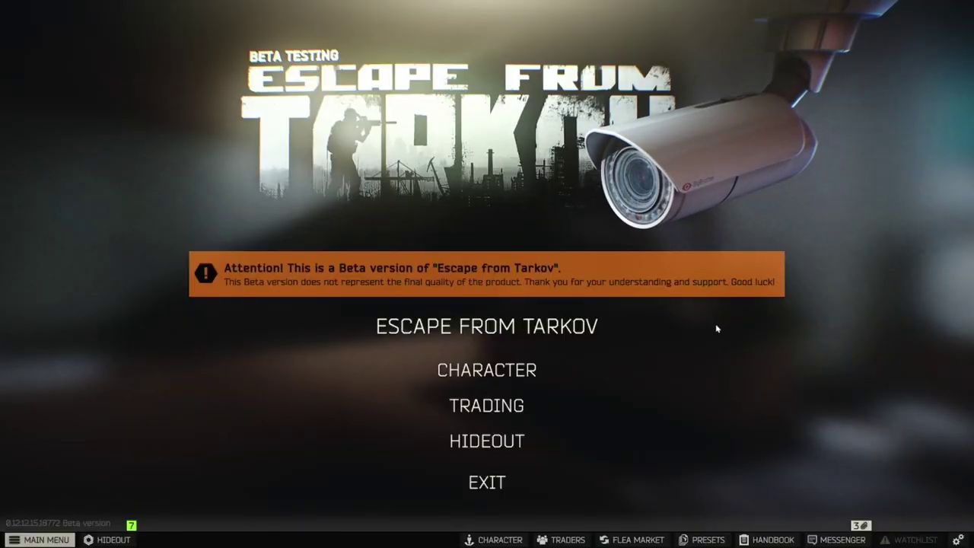
# Step: Check the available screen resolutions in the game's graphics settings and set NVIDIA Reflex Low Latency to on
pyautogui.click(957, 540)
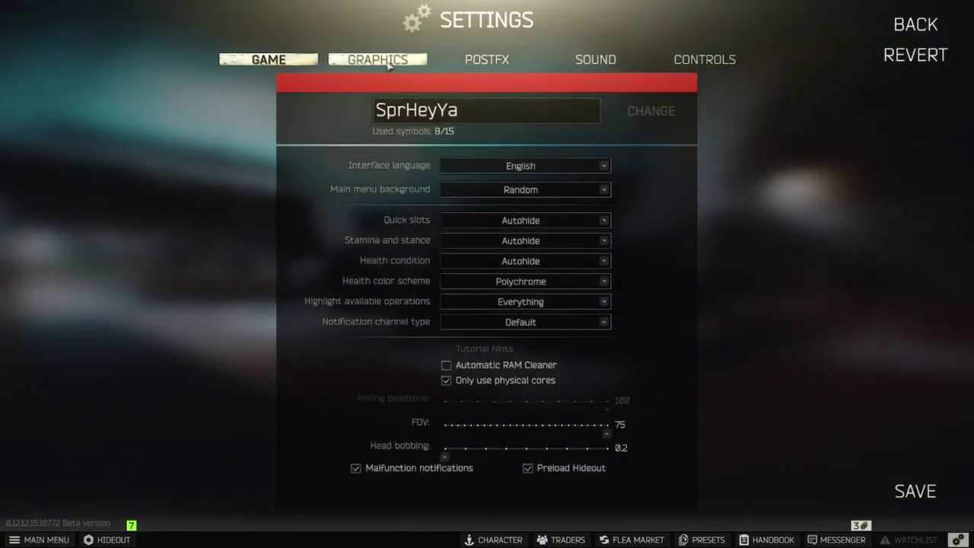
pyautogui.click(388, 64)
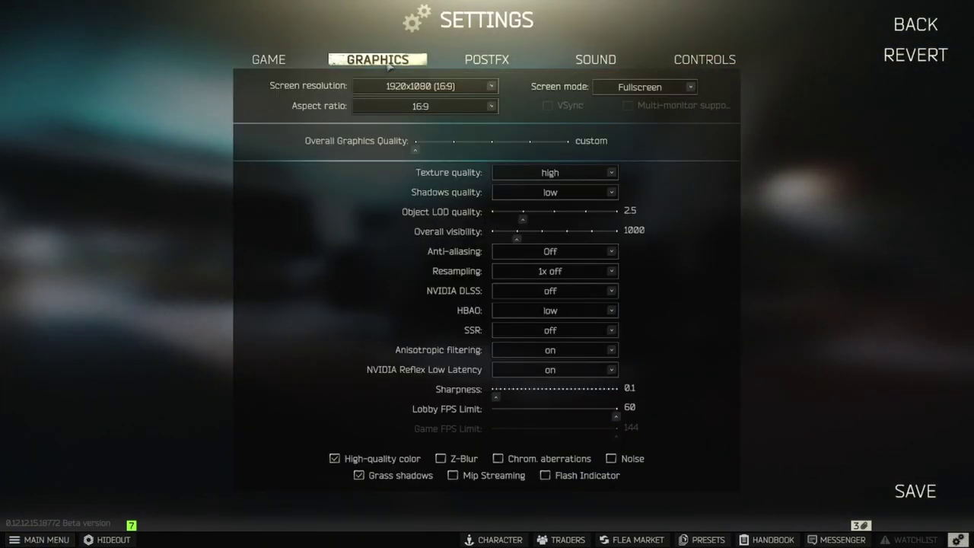
pyautogui.click(491, 87)
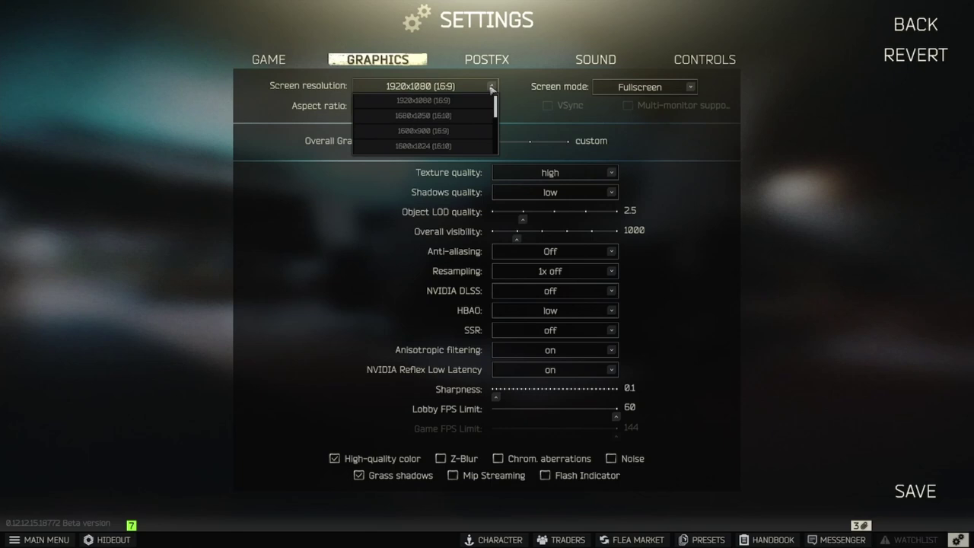
pyautogui.click(492, 89)
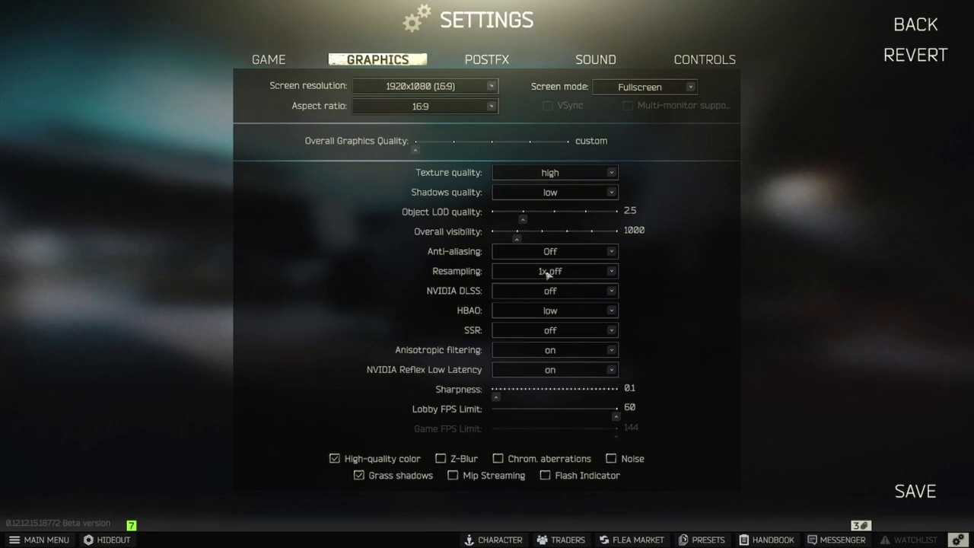
pyautogui.click(612, 370)
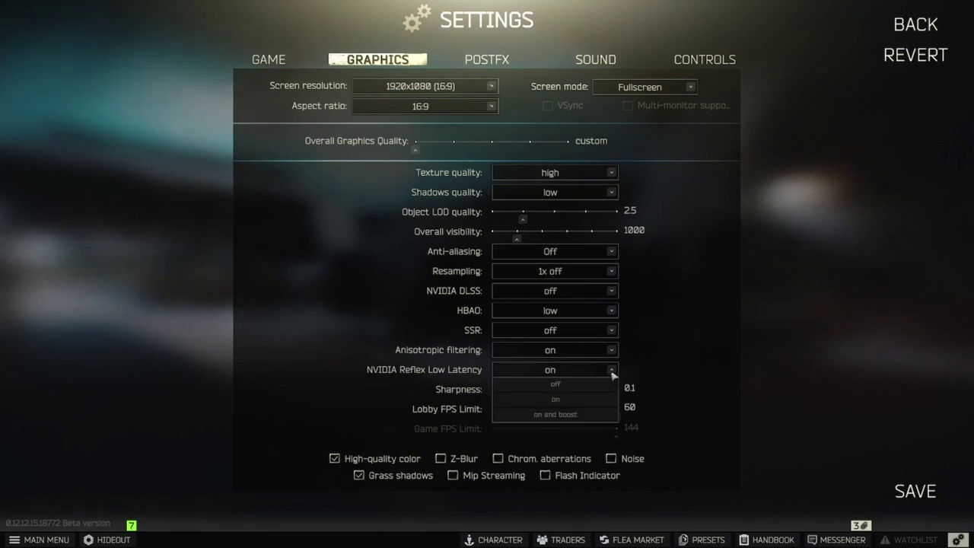
pyautogui.click(582, 402)
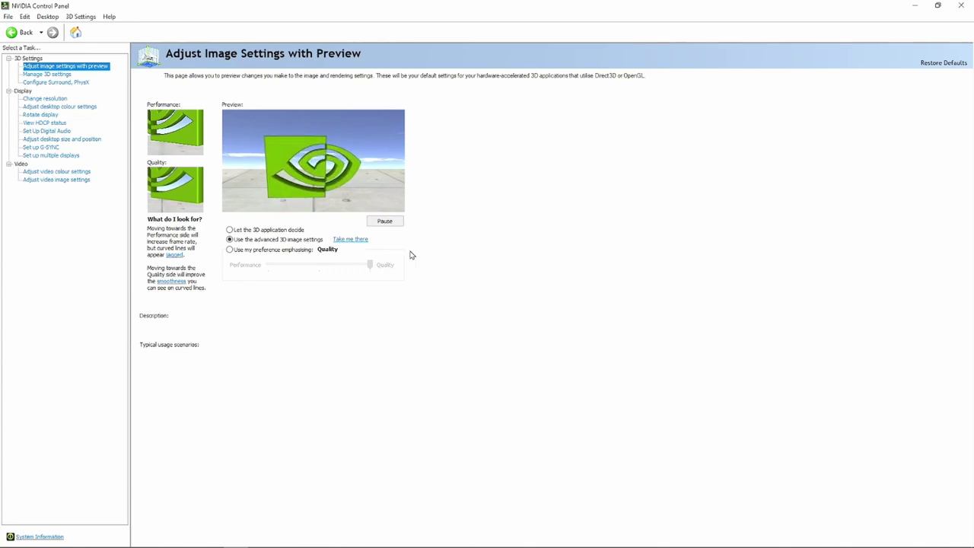
# Step: Switch to NVIDIA Control Panel and enable the 1.78x DL and 2.25x DL DSR factors in the global 3D settings
pyautogui.moveTo(252, 251)
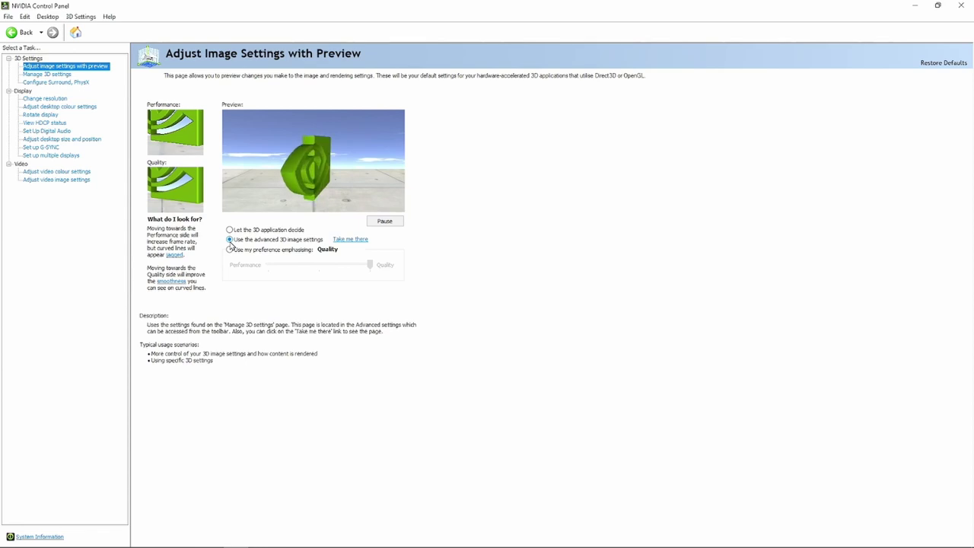
pyautogui.click(57, 74)
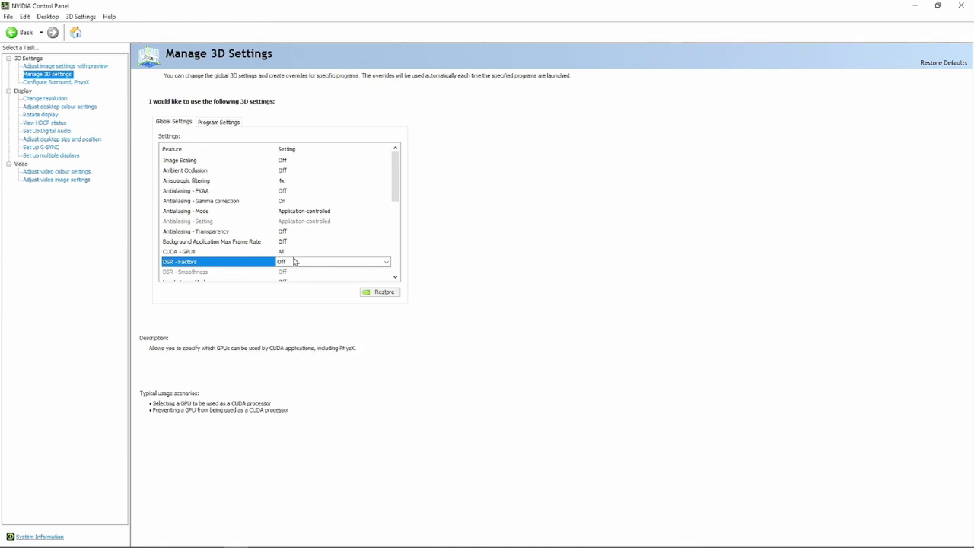
pyautogui.click(191, 267)
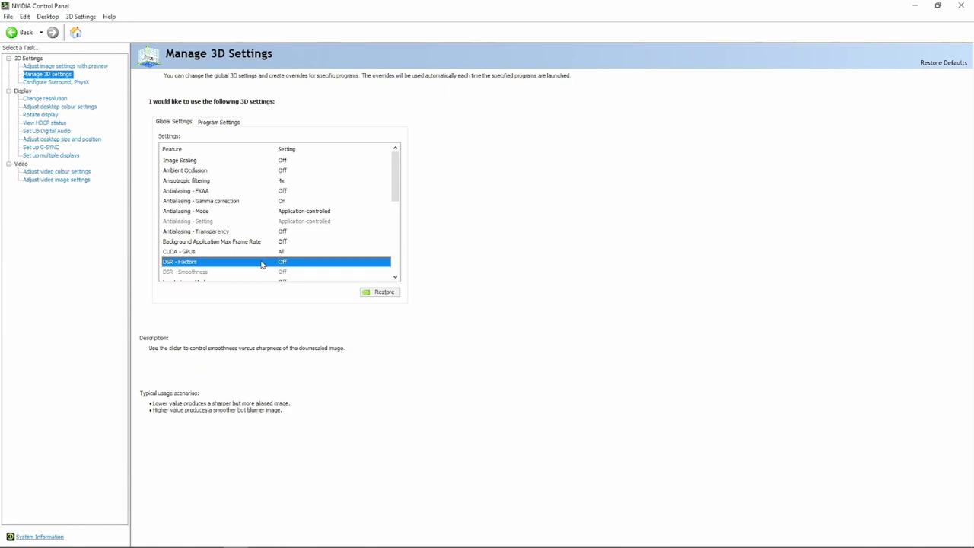
pyautogui.click(308, 262)
pyautogui.click(310, 264)
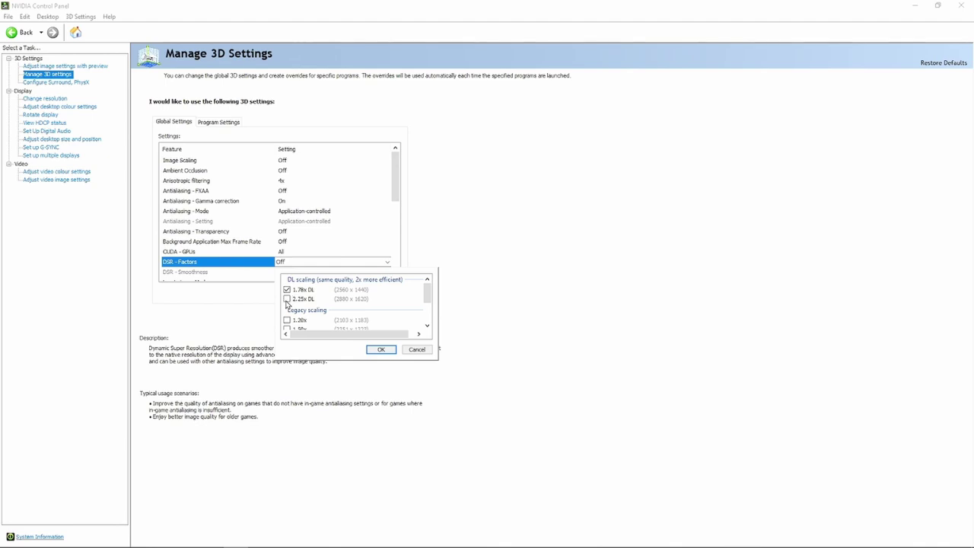
pyautogui.click(383, 351)
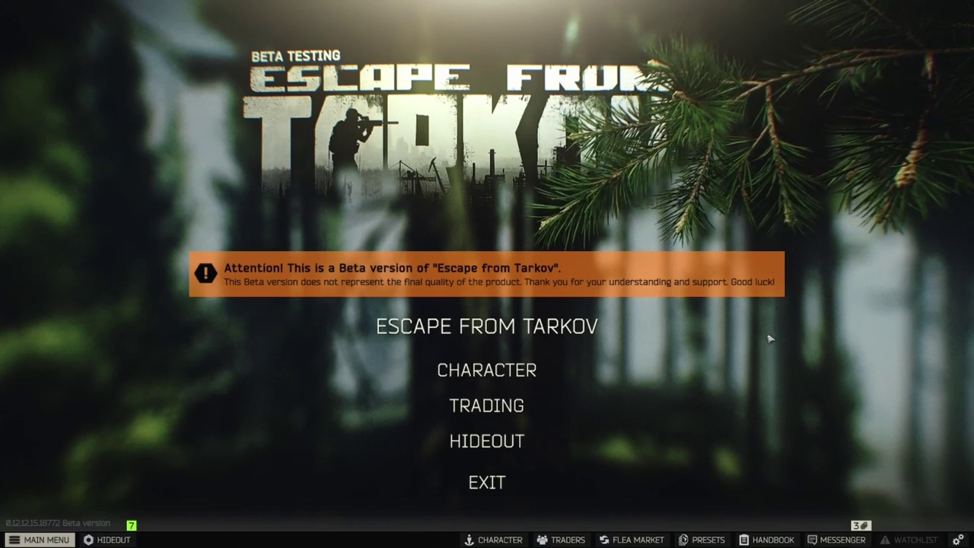
# Step: In Escape From Tarkov's graphics settings, set the screen mode to Borderless and the resolution to 2560x1440 (16:9), keeping the new resolution
pyautogui.click(958, 539)
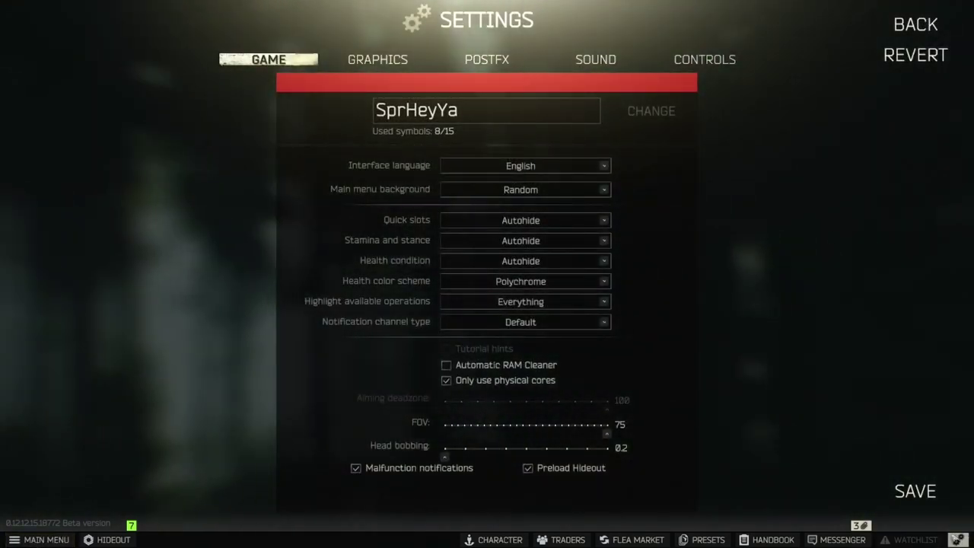
pyautogui.click(377, 61)
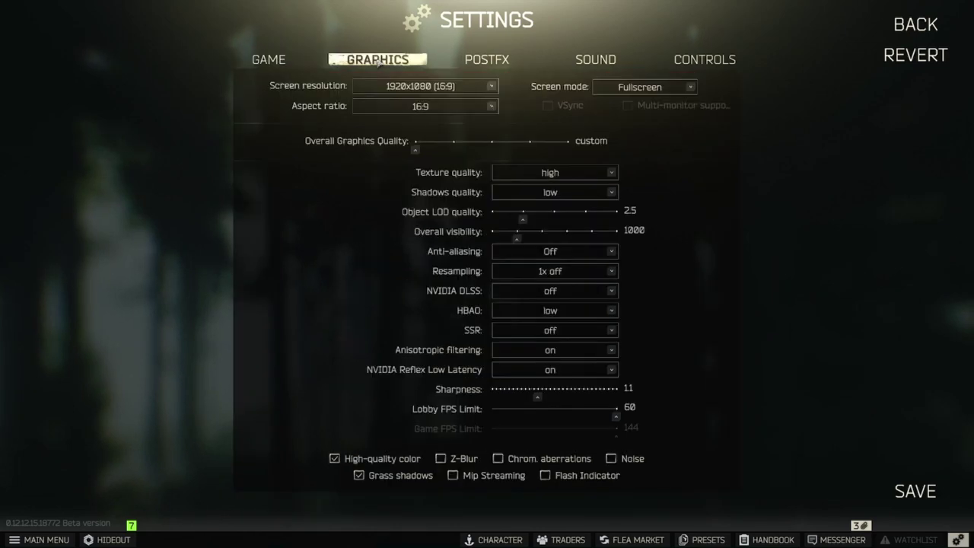
pyautogui.click(691, 87)
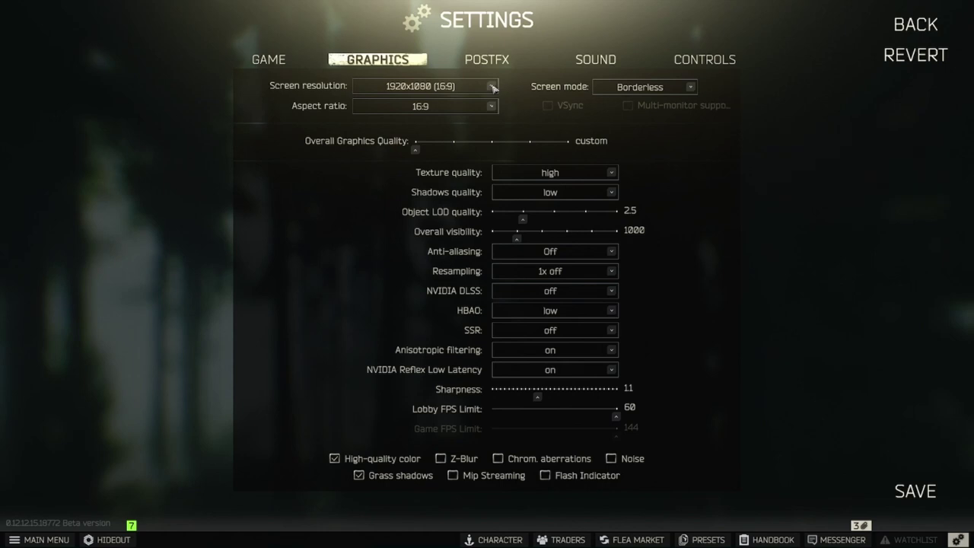
pyautogui.click(493, 86)
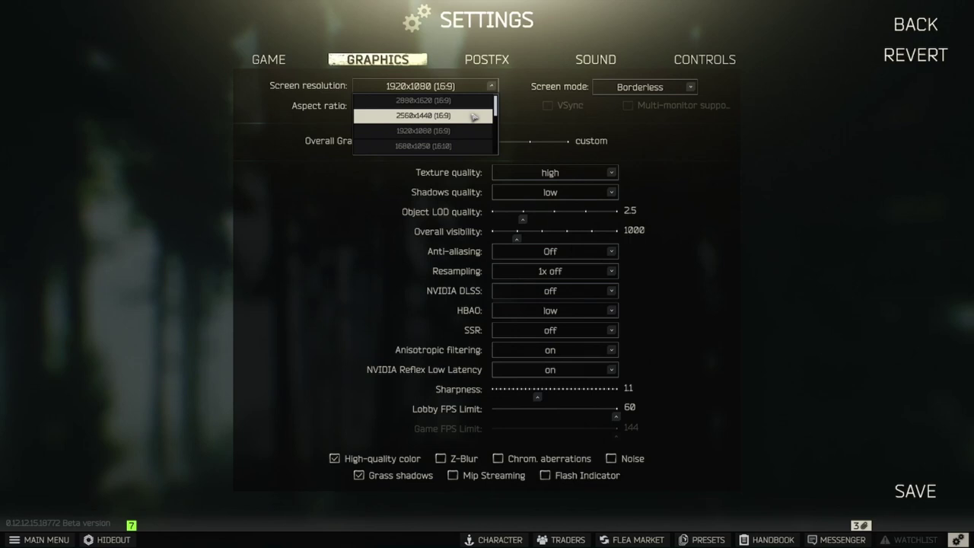
pyautogui.click(473, 117)
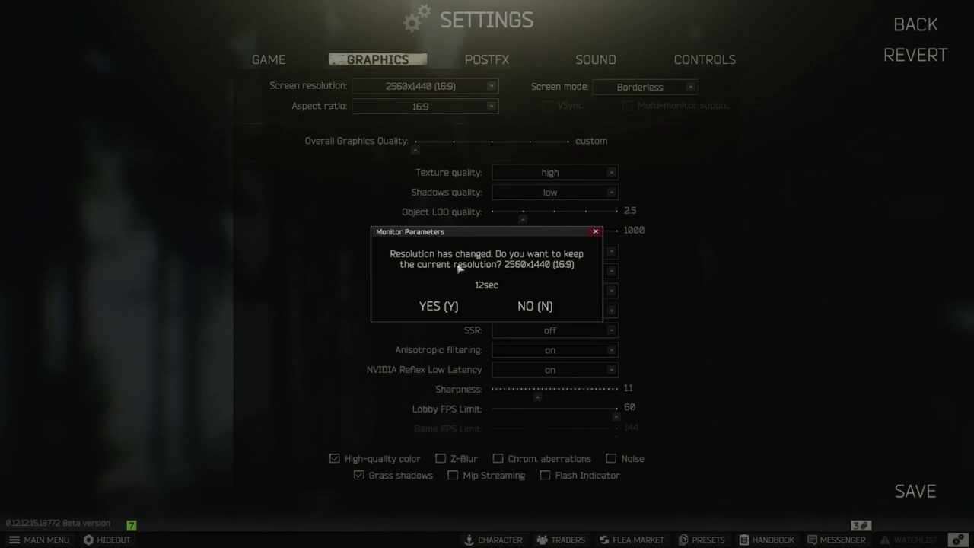
pyautogui.click(446, 308)
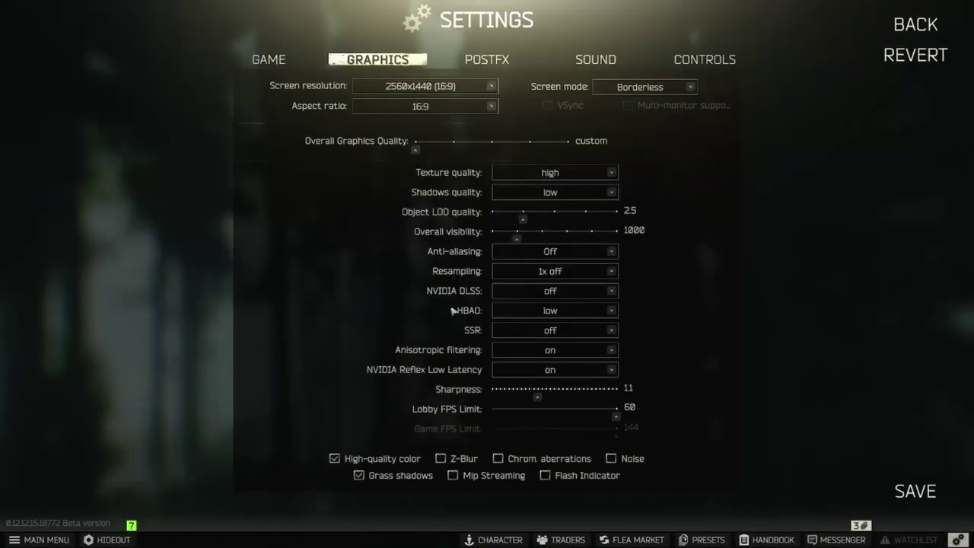
# Step: Set NVIDIA DLSS to quality and save the graphics settings
pyautogui.click(613, 292)
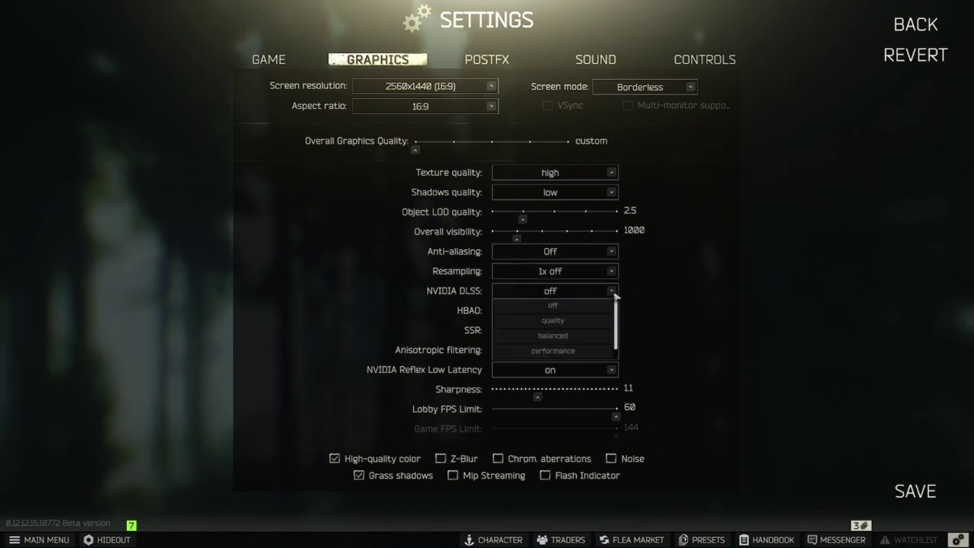
pyautogui.click(581, 324)
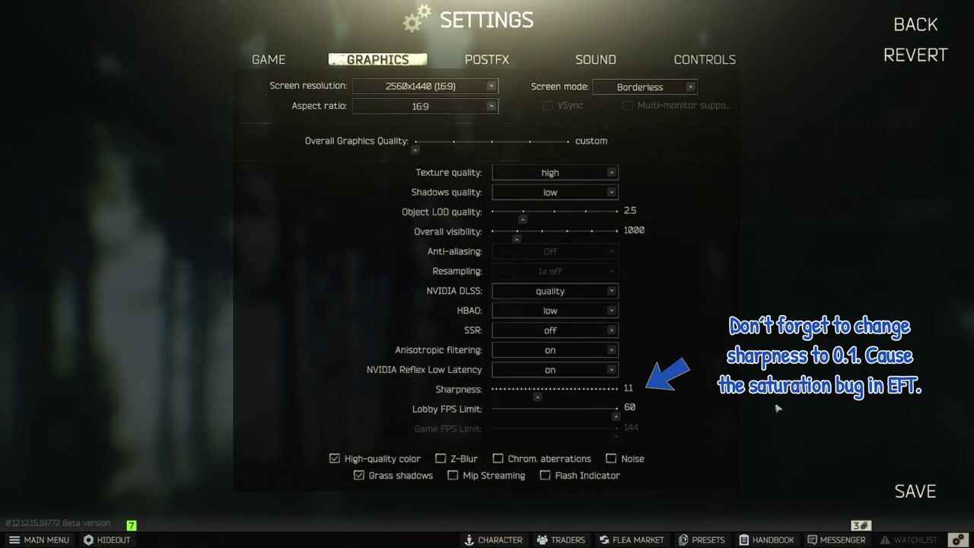
pyautogui.click(911, 488)
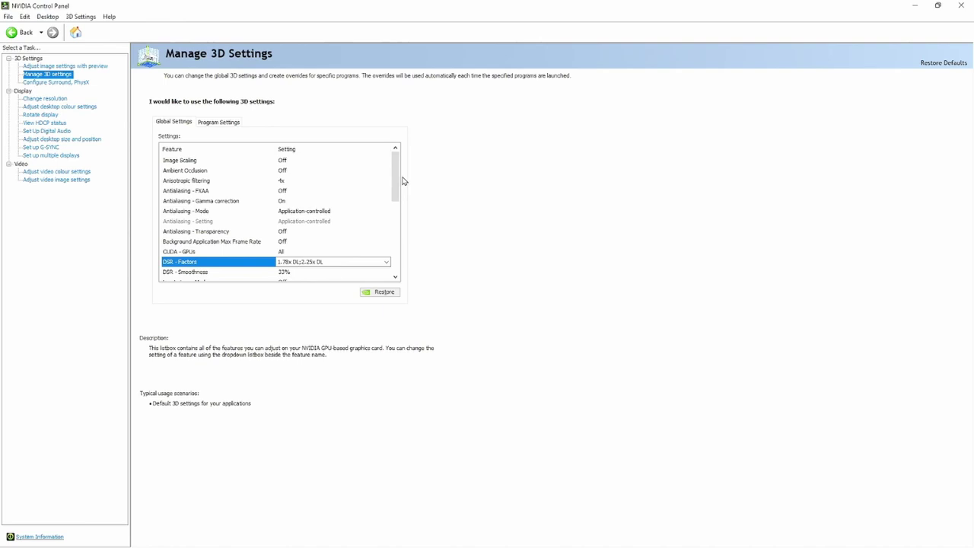
# Step: In NVIDIA Control Panel, set DSR smoothness to 33% and review the program-specific 3D settings for Escape From Tarkov
pyautogui.scroll(-2, 394, 183)
pyautogui.scroll(-1, 395, 183)
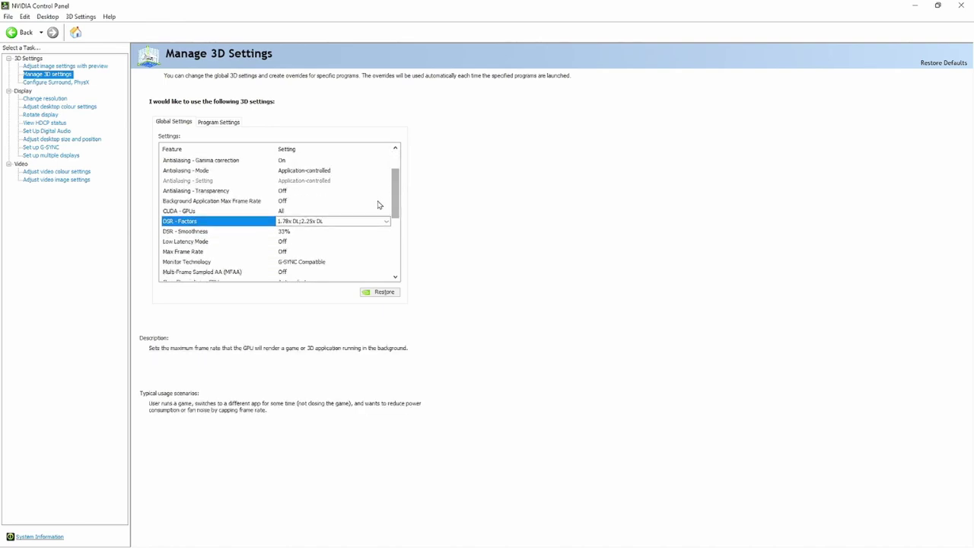
pyautogui.moveTo(191, 234)
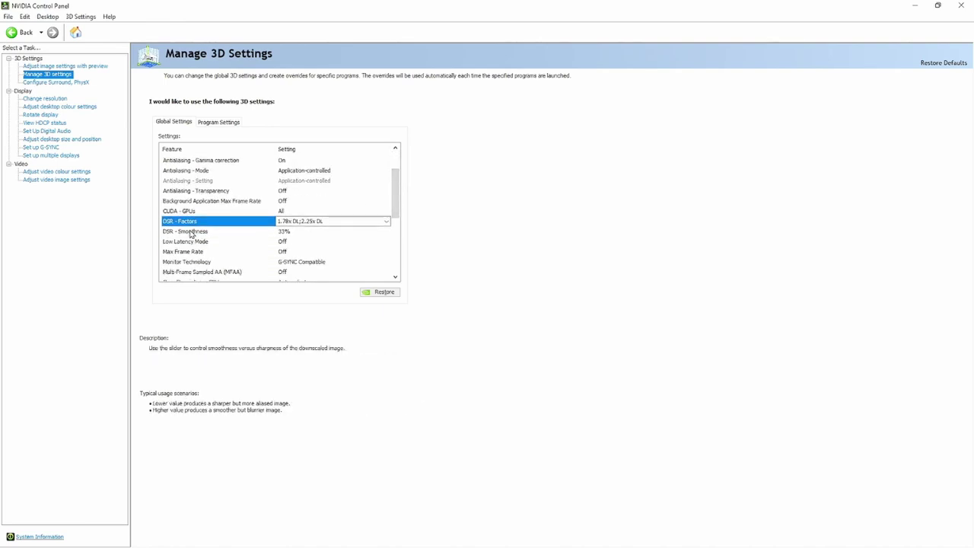
pyautogui.click(289, 233)
pyautogui.click(295, 232)
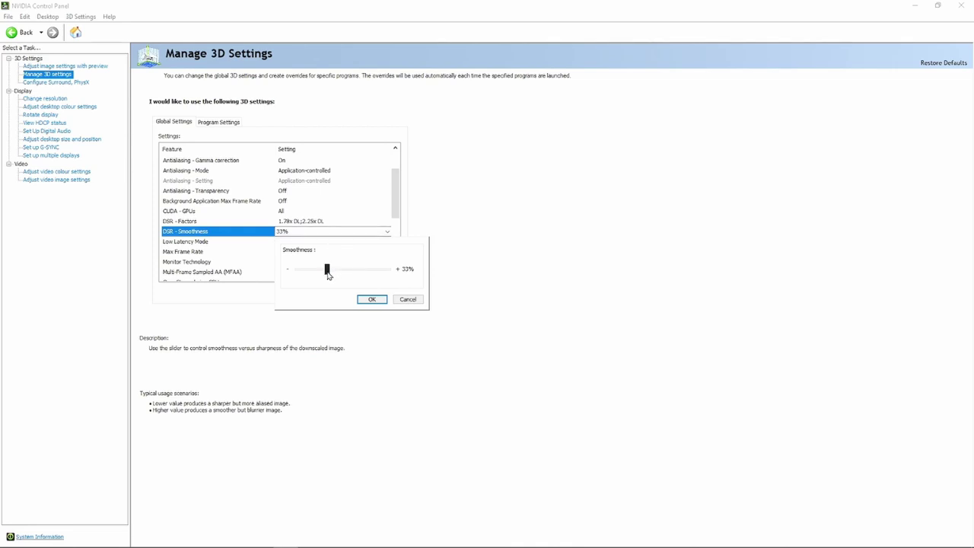
pyautogui.moveTo(328, 275); pyautogui.dragTo(331, 296)
pyautogui.click(372, 299)
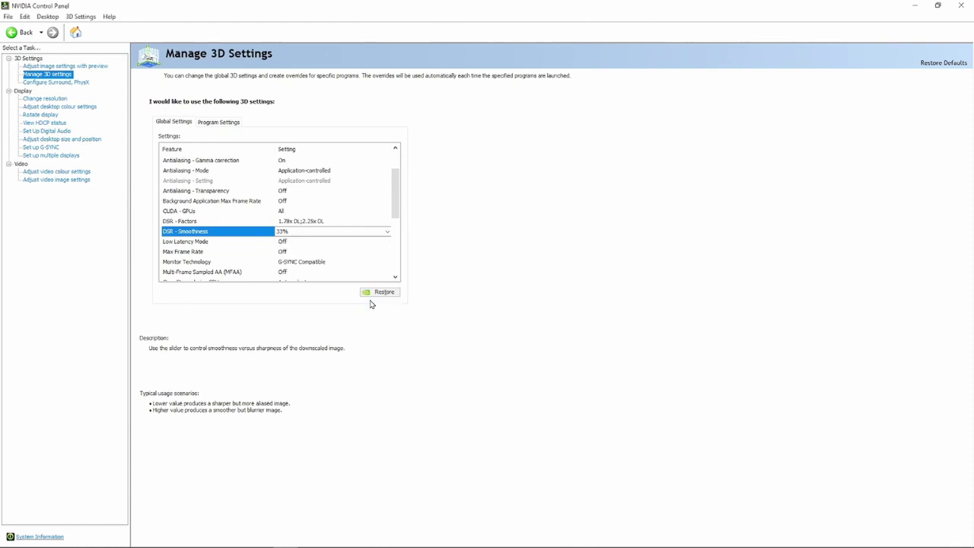
pyautogui.click(382, 298)
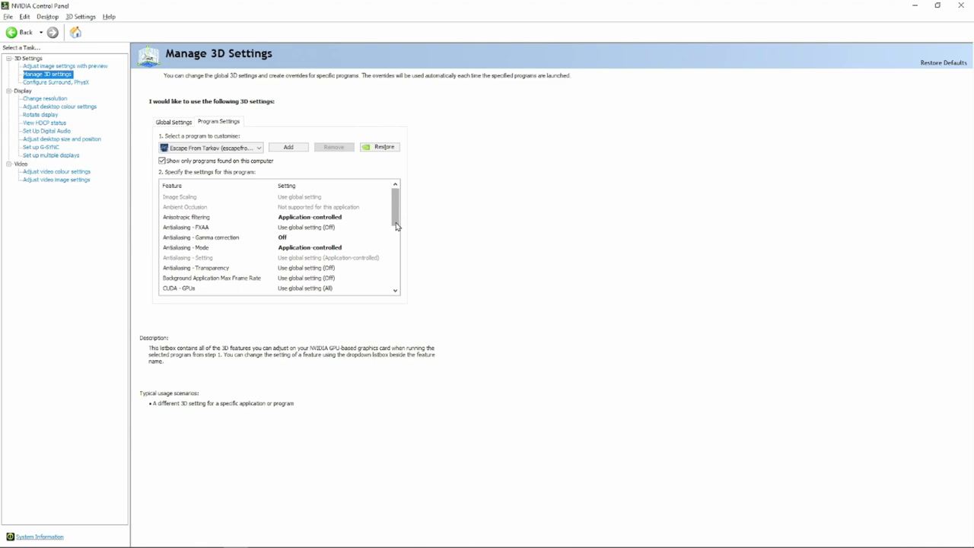
pyautogui.moveTo(396, 224); pyautogui.dragTo(400, 293)
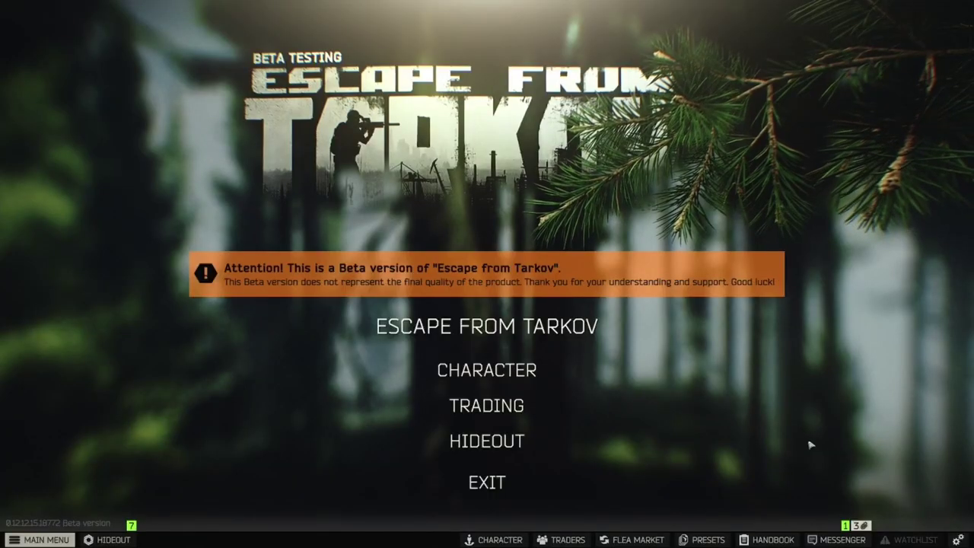
# Step: Return to Escape From Tarkov's graphics settings and lower the sharpness to 0.1
pyautogui.click(960, 539)
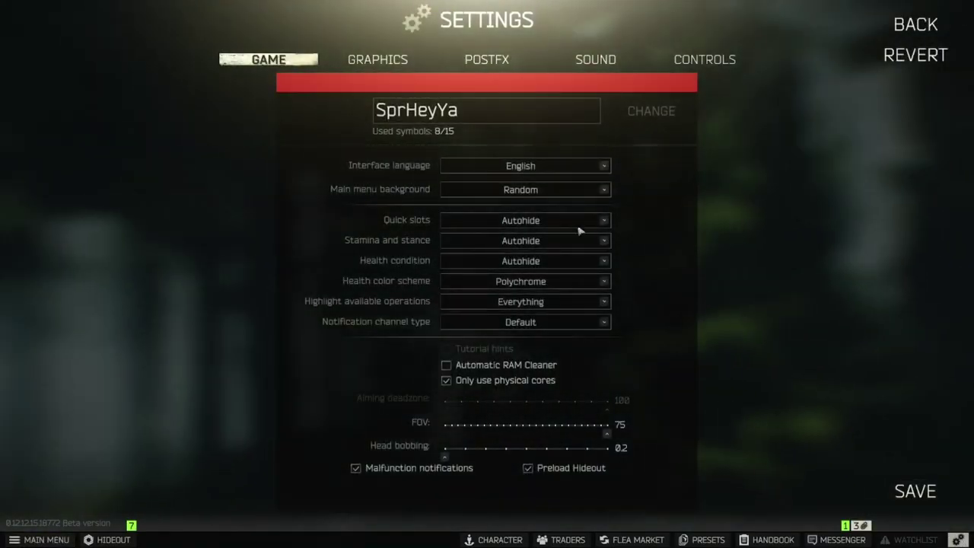
pyautogui.click(381, 59)
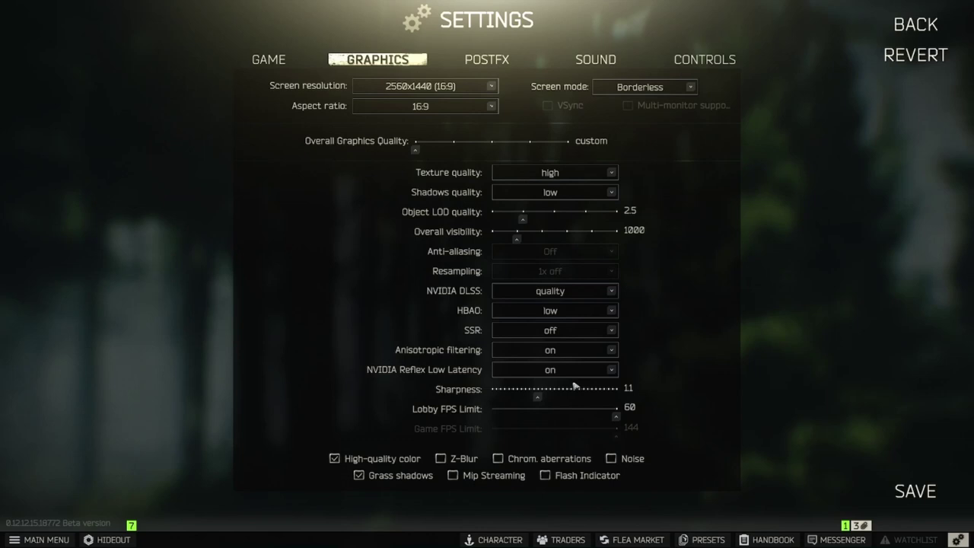
pyautogui.moveTo(537, 399); pyautogui.dragTo(496, 400)
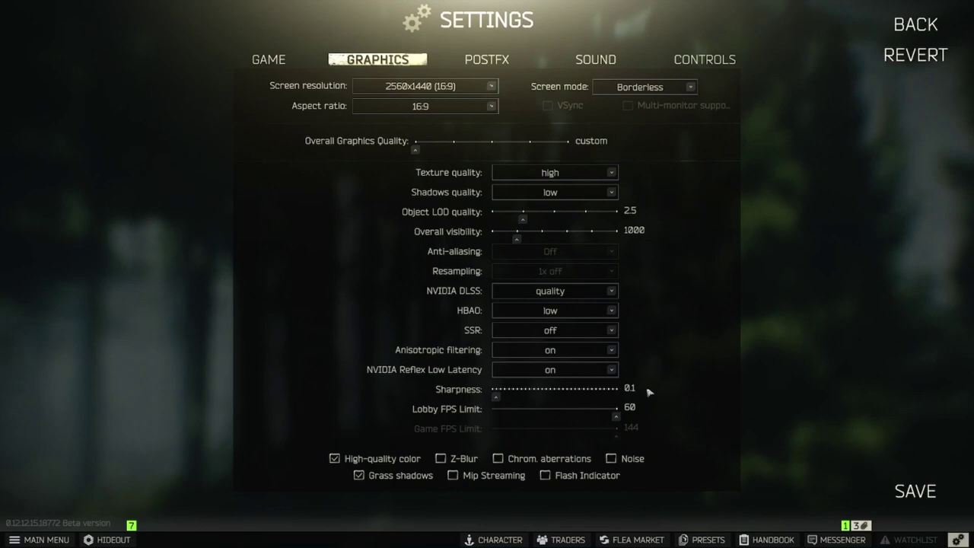